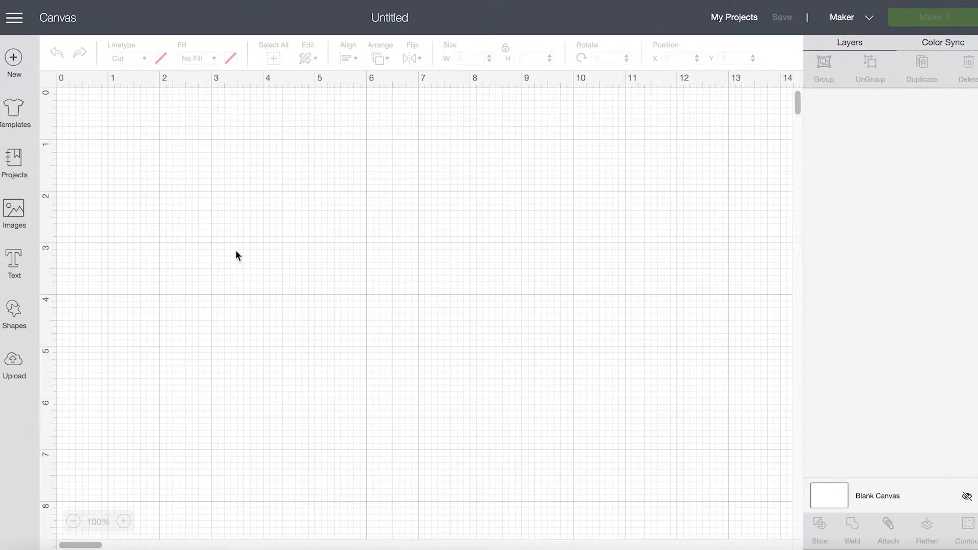
# - Upload the recent file "and the stockings were hung....png" as a new image with the Simple image type
pyautogui.click(14, 366)
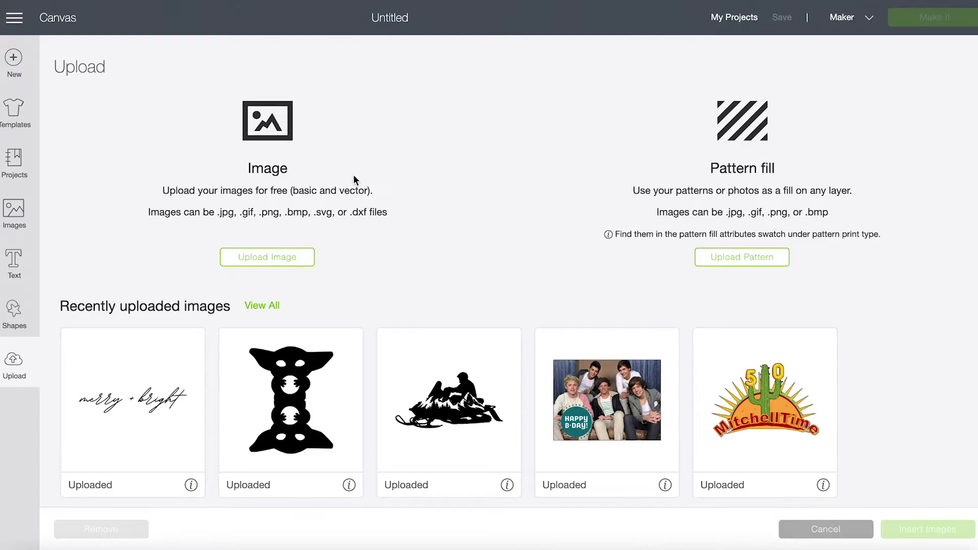
pyautogui.click(278, 261)
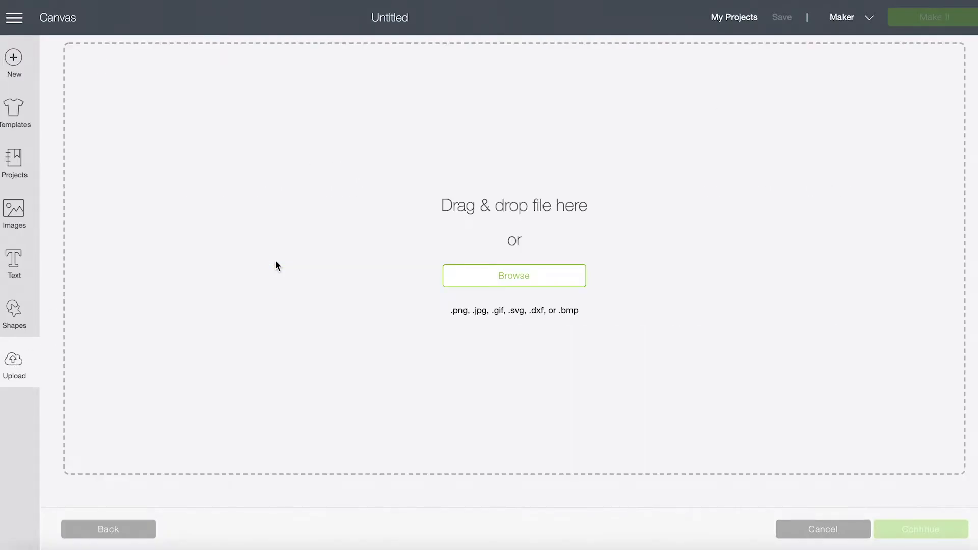
pyautogui.click(524, 276)
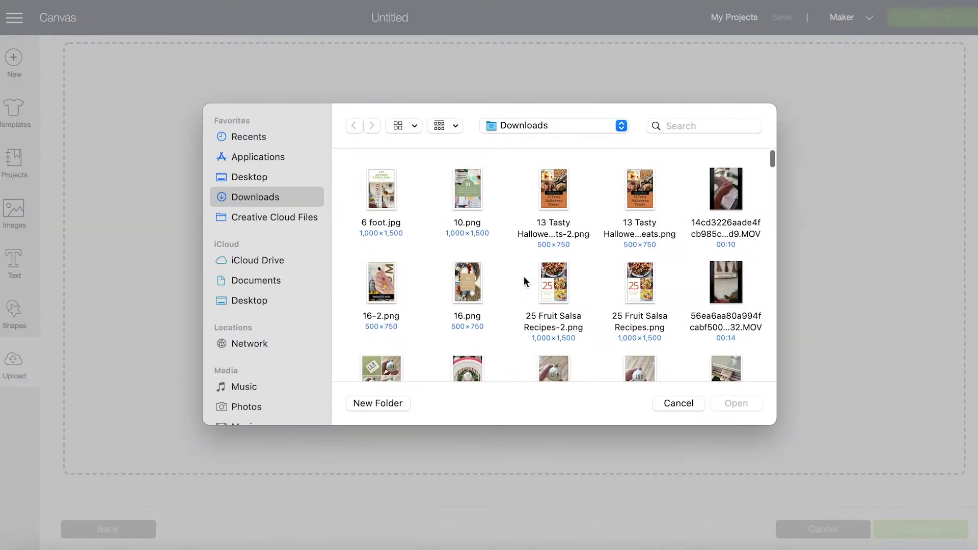
pyautogui.click(260, 138)
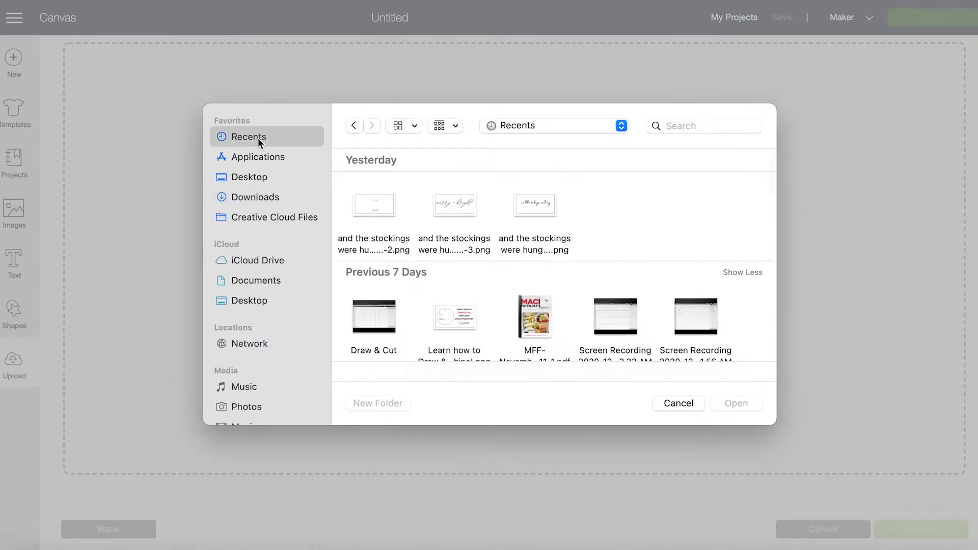
pyautogui.click(526, 213)
pyautogui.click(748, 408)
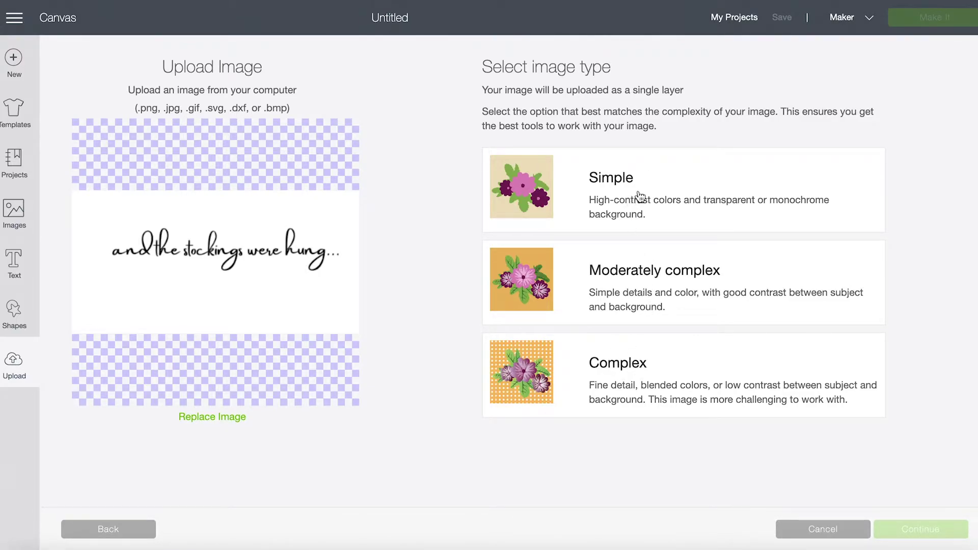
pyautogui.click(651, 193)
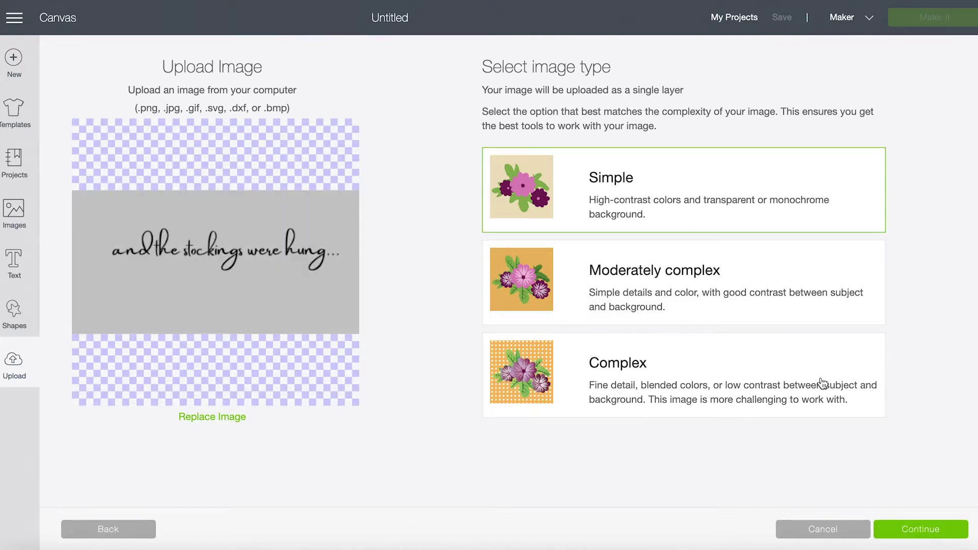
pyautogui.click(908, 531)
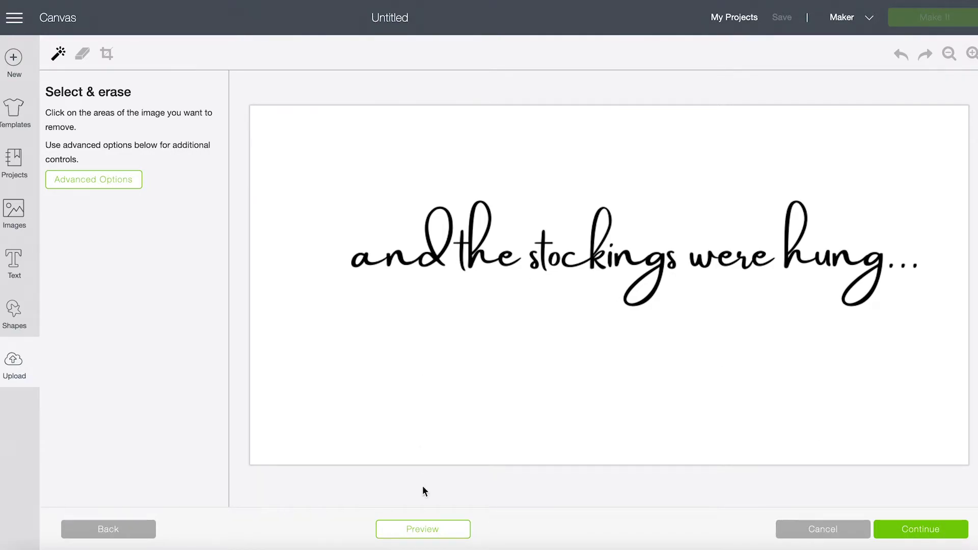
# - Check the image's cut preview and crop the image to a rectangle closely around the lettering
pyautogui.click(424, 532)
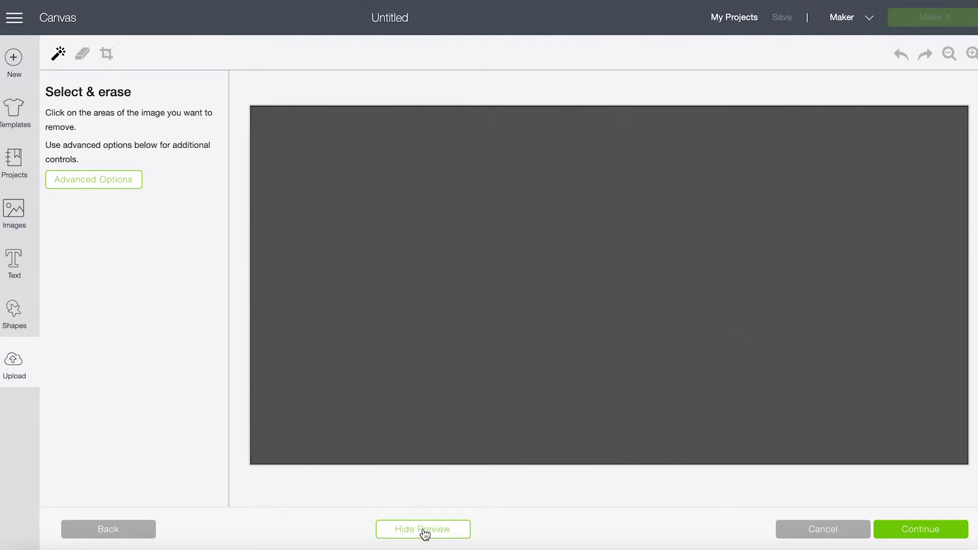
pyautogui.click(424, 532)
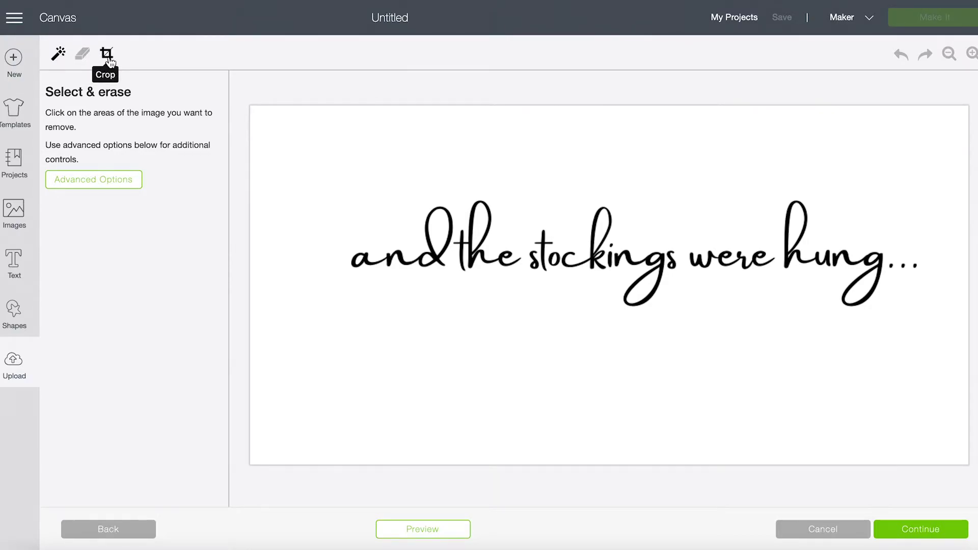
pyautogui.click(107, 55)
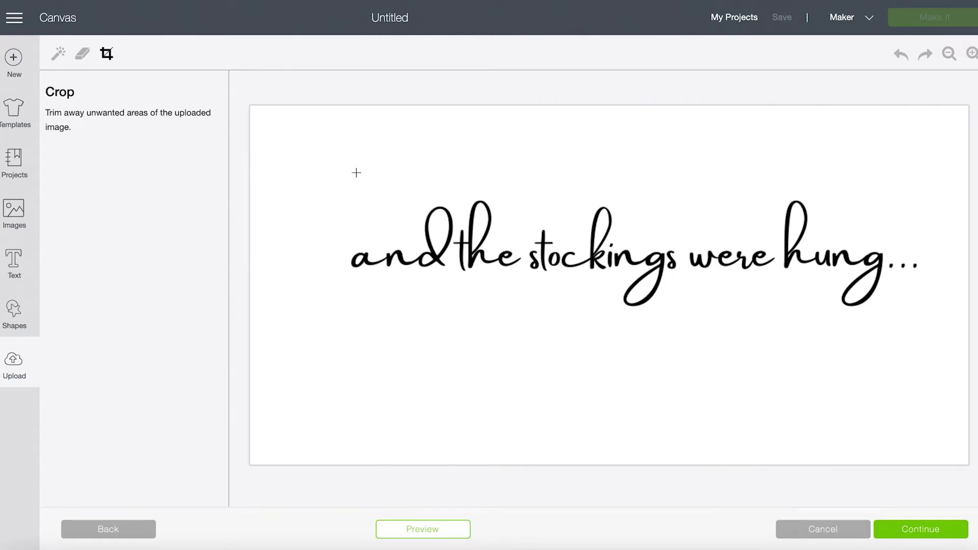
pyautogui.moveTo(334, 161); pyautogui.dragTo(935, 331)
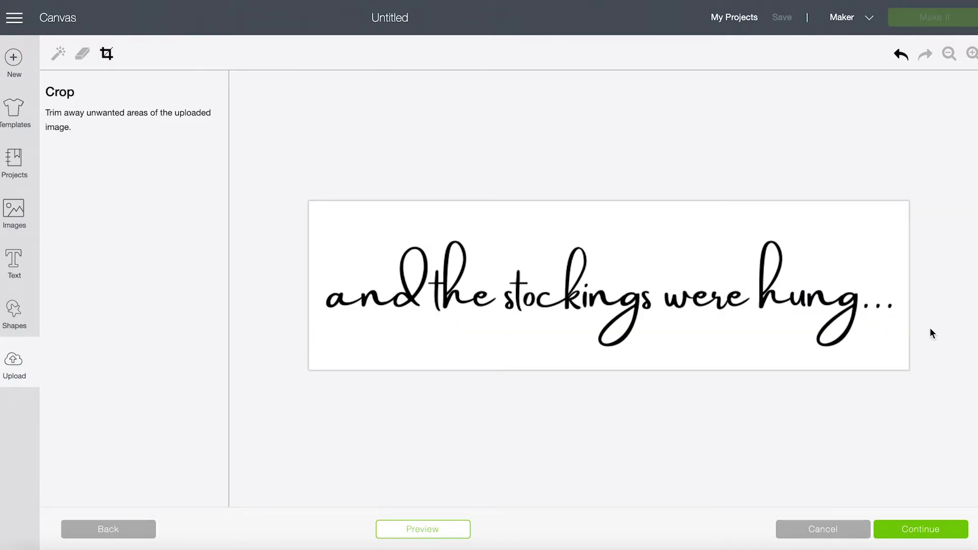
# - Erase the white background around the lettering and inside the closed loops of the letters d, h, k and g
pyautogui.click(58, 56)
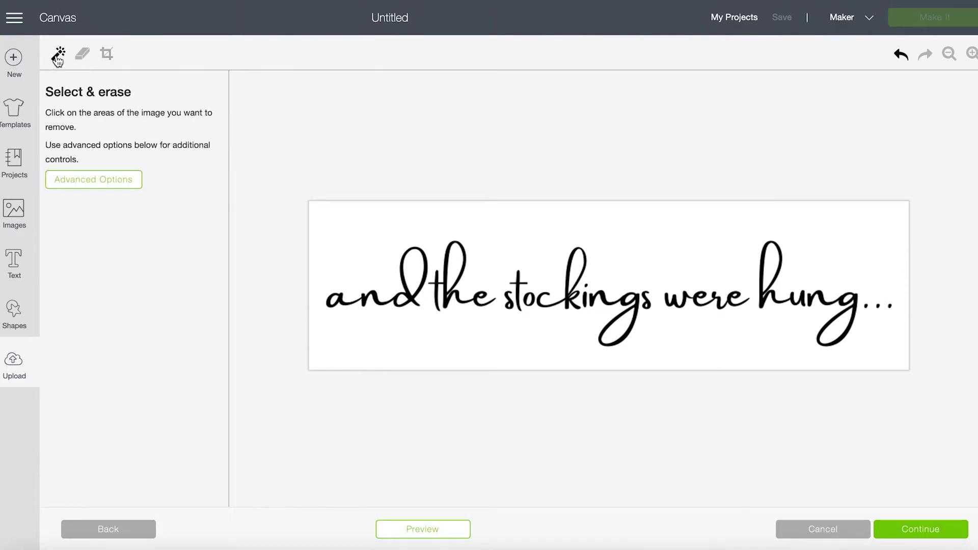
pyautogui.click(526, 243)
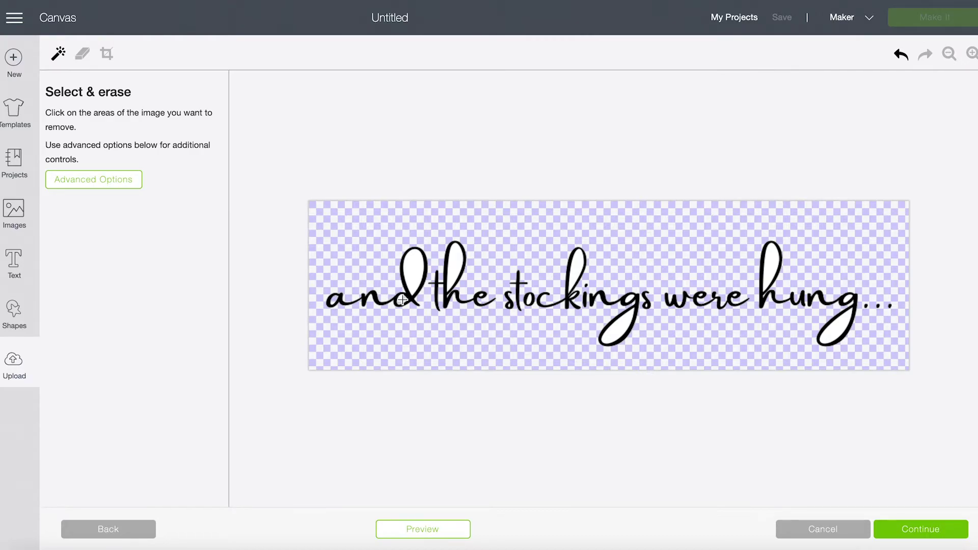
pyautogui.click(416, 259)
pyautogui.click(452, 265)
pyautogui.click(578, 268)
pyautogui.click(623, 333)
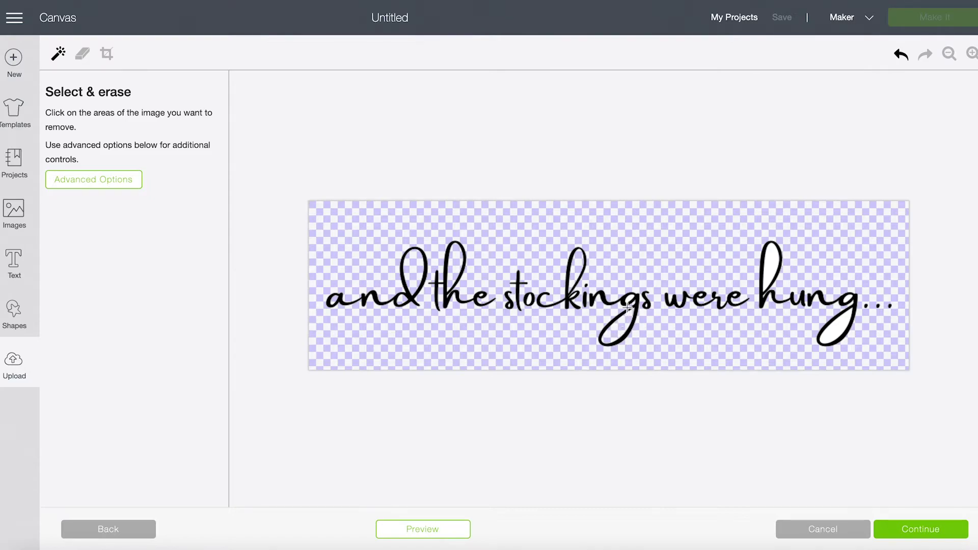
pyautogui.click(771, 261)
pyautogui.click(843, 328)
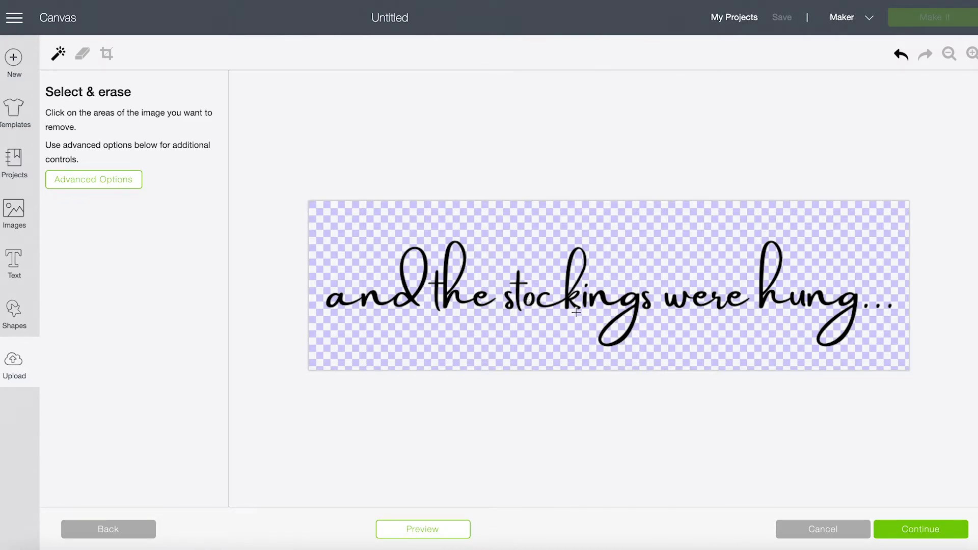
# - Examine the whole phrase at high magnification for leftover white areas inside the letters
pyautogui.click(972, 54)
pyautogui.click(972, 54)
pyautogui.click(973, 53)
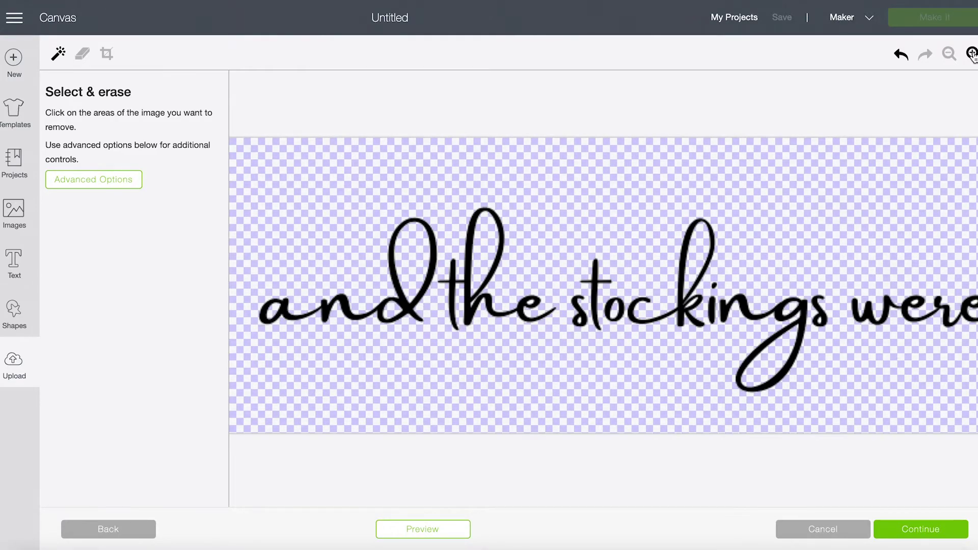
pyautogui.click(973, 53)
pyautogui.click(972, 53)
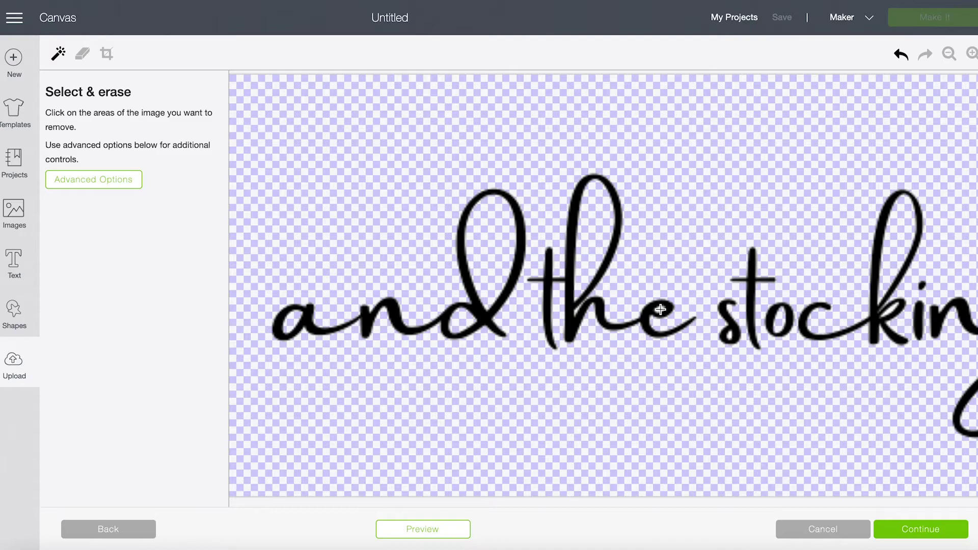
pyautogui.hscroll(3, 729, 321)
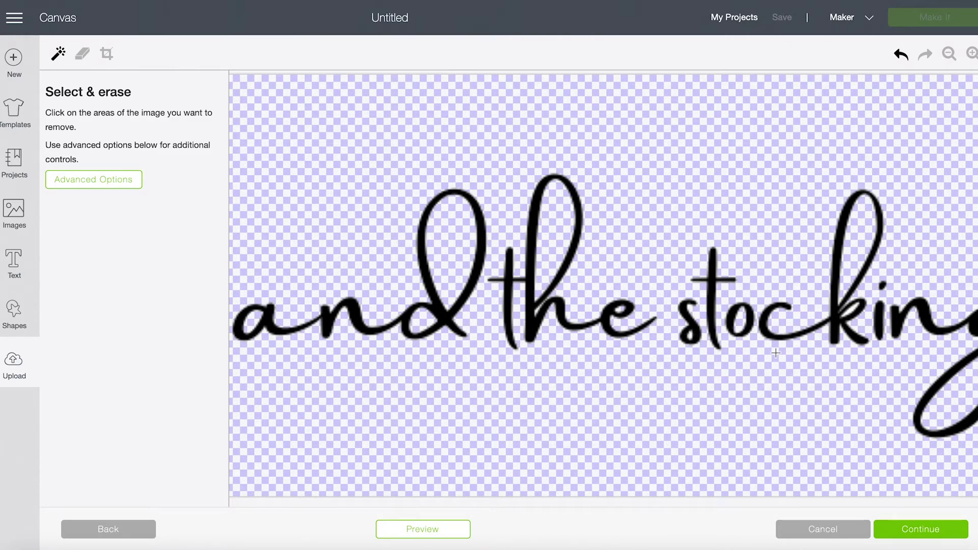
pyautogui.hscroll(5, 740, 366)
pyautogui.hscroll(4, 740, 365)
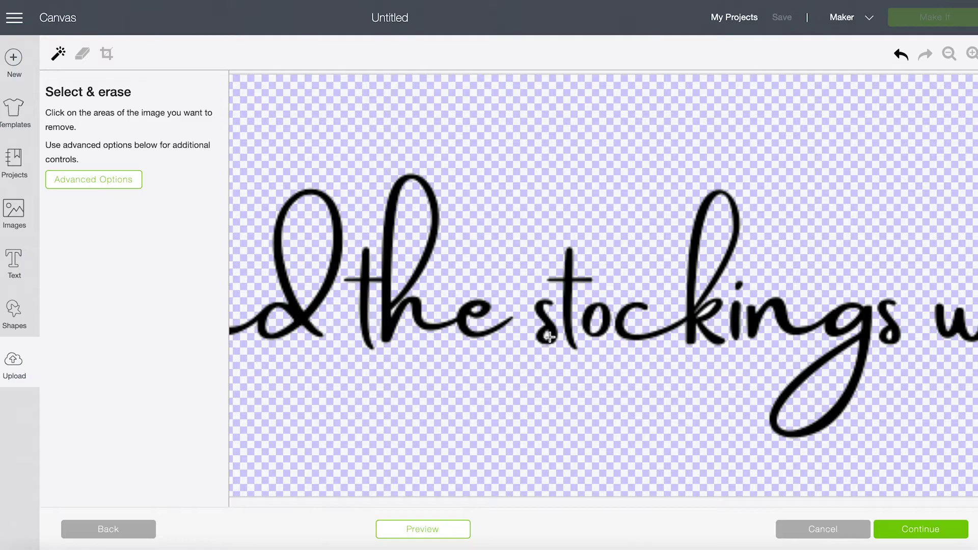
pyautogui.hscroll(5, 693, 356)
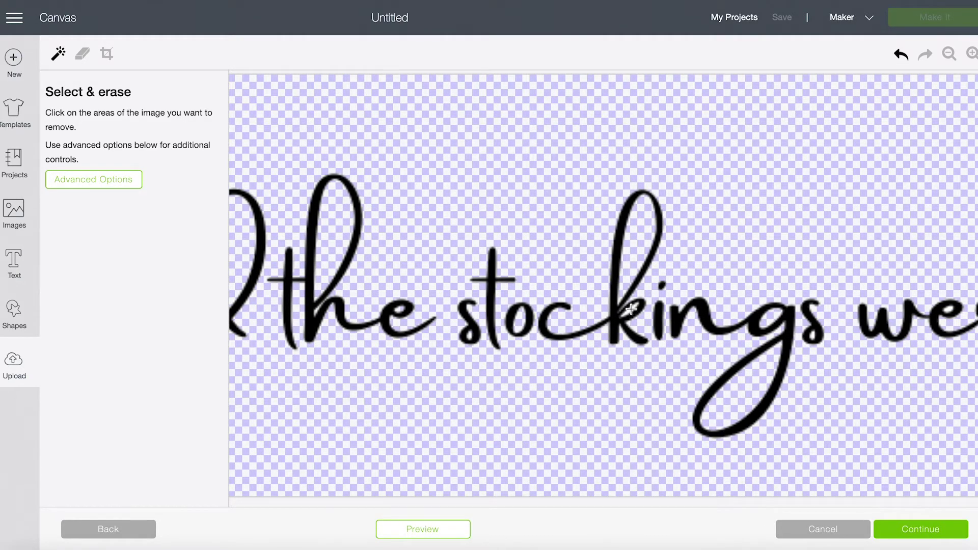
pyautogui.hscroll(5, 775, 346)
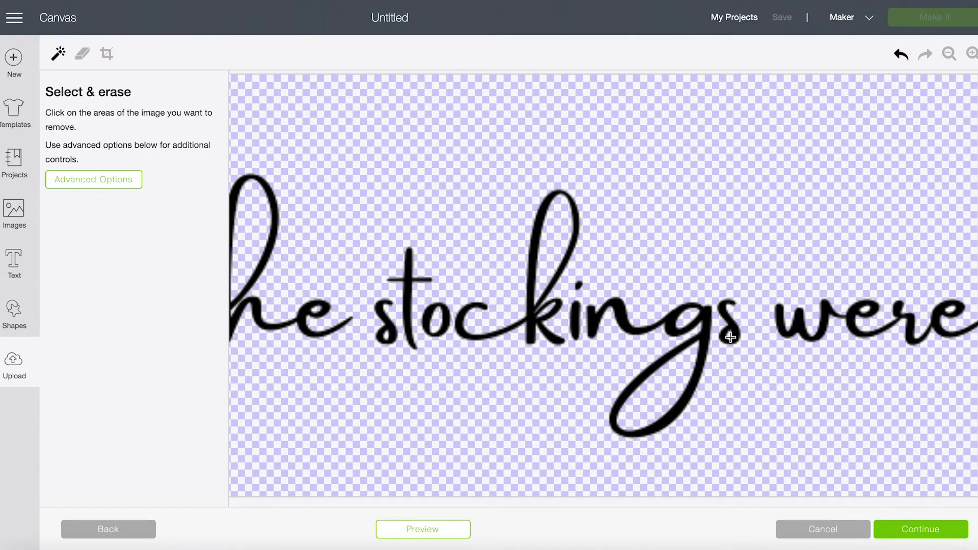
pyautogui.hscroll(5, 841, 342)
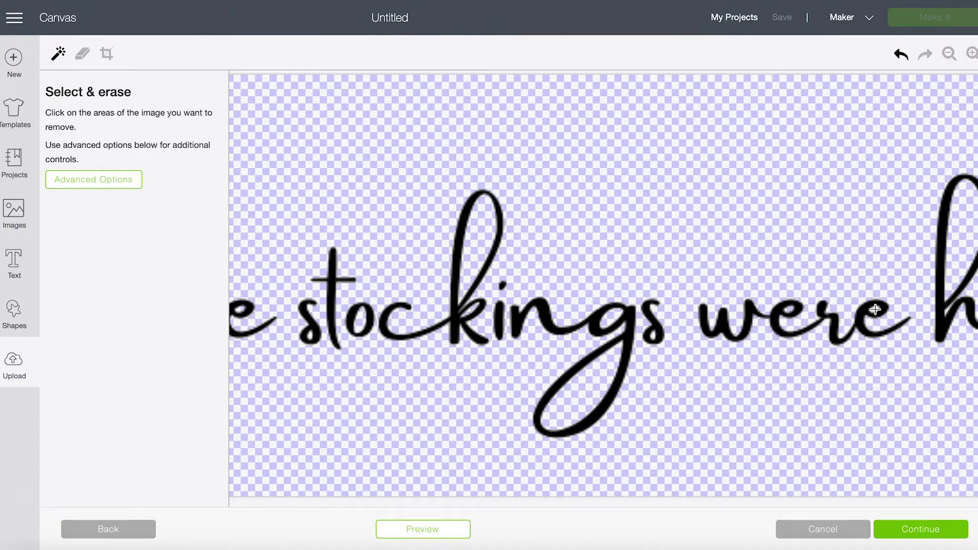
pyautogui.hscroll(1, 902, 320)
pyautogui.hscroll(15, 902, 320)
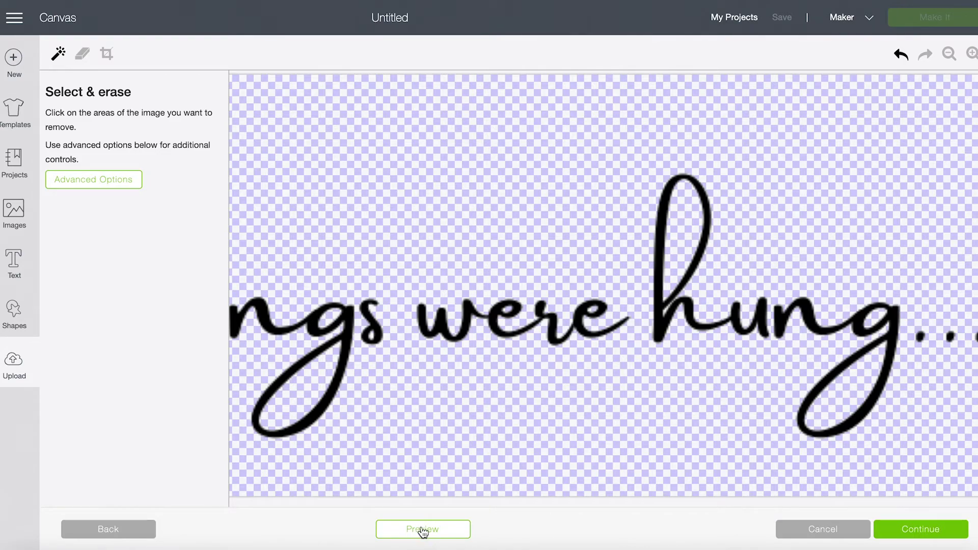
# - Preview the cut result and inspect the letter shapes along the entire phrase
pyautogui.click(422, 531)
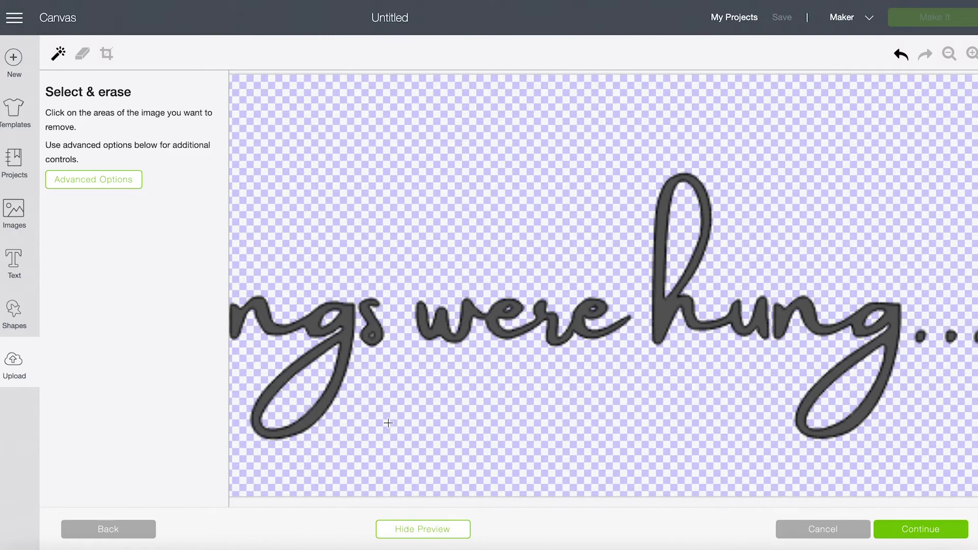
pyautogui.hscroll(-20, 389, 422)
pyautogui.hscroll(-15, 388, 423)
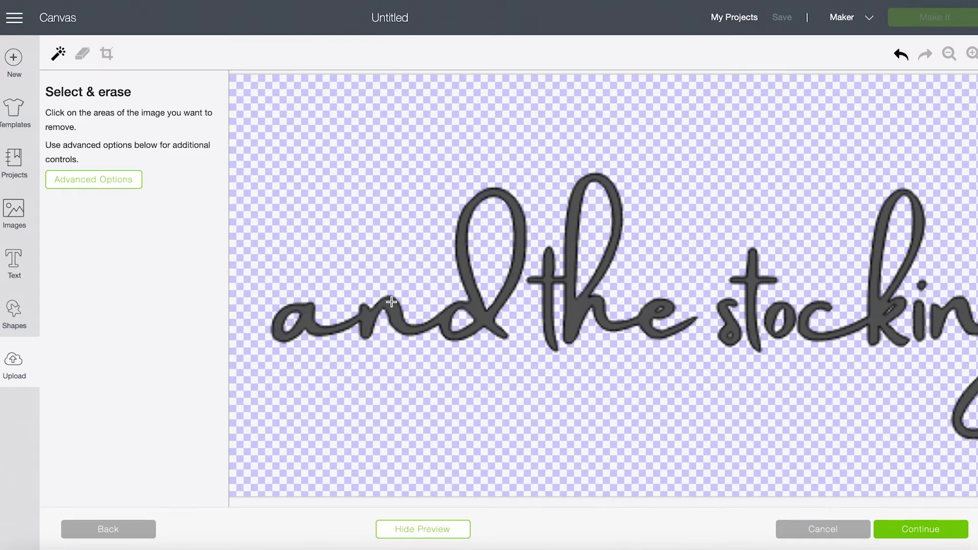
pyautogui.hscroll(2, 506, 366)
pyautogui.hscroll(5, 506, 366)
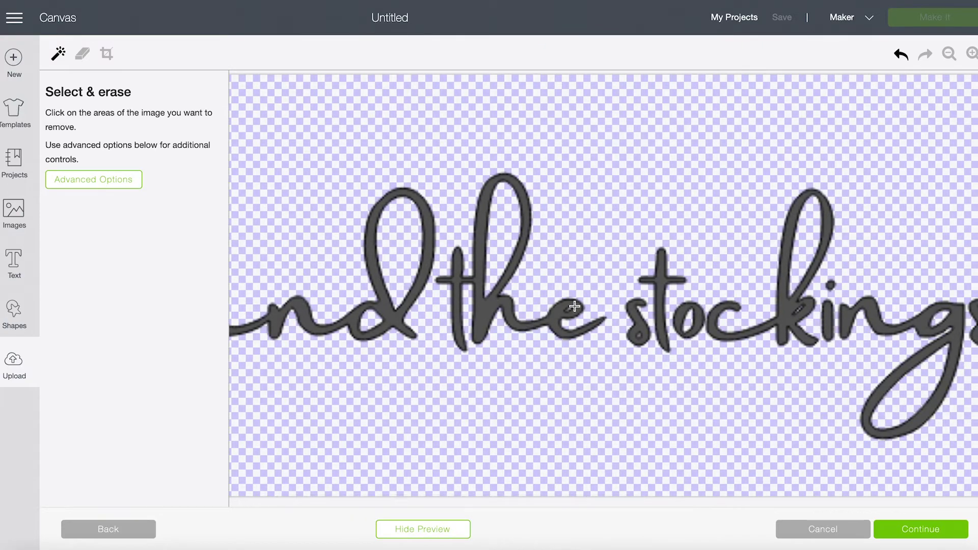
pyautogui.hscroll(6, 708, 368)
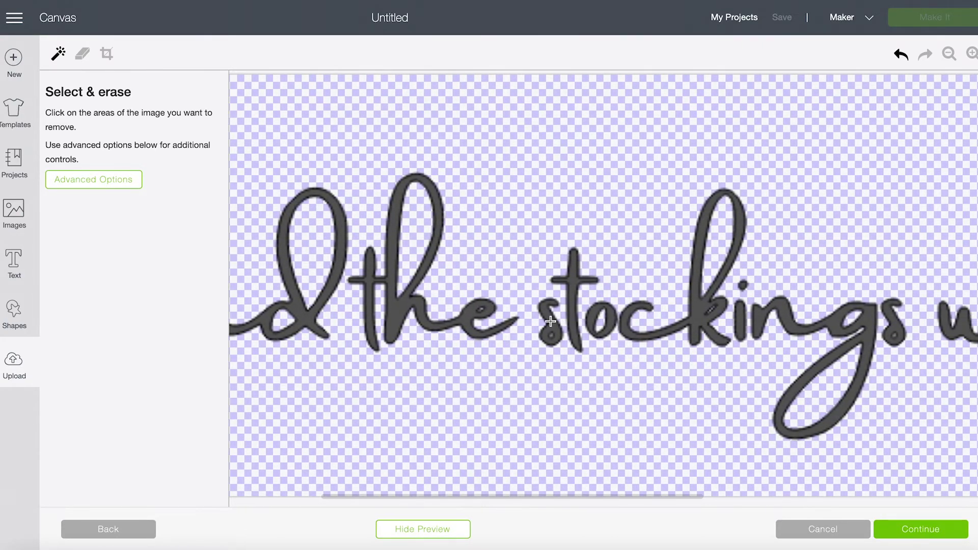
pyautogui.hscroll(7, 739, 392)
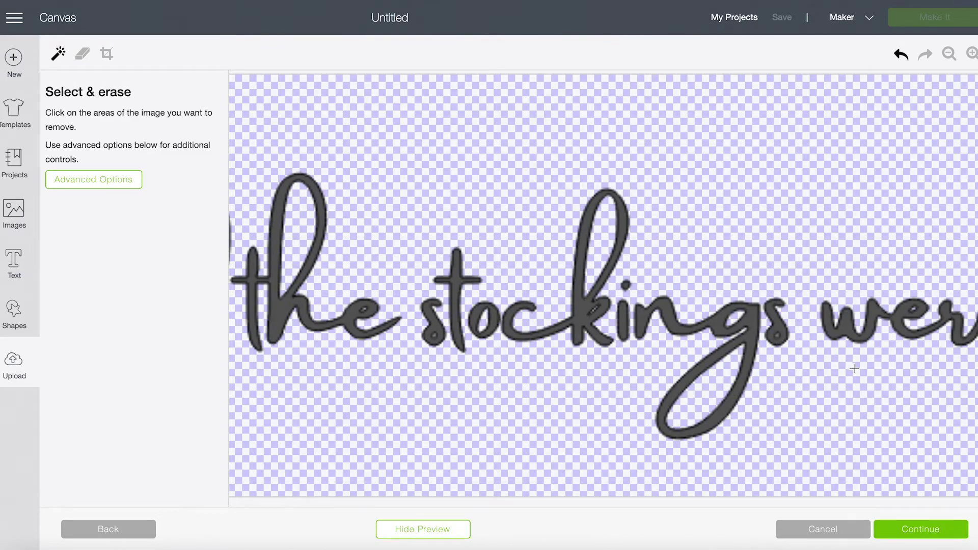
pyautogui.hscroll(20, 841, 364)
pyautogui.hscroll(6, 854, 369)
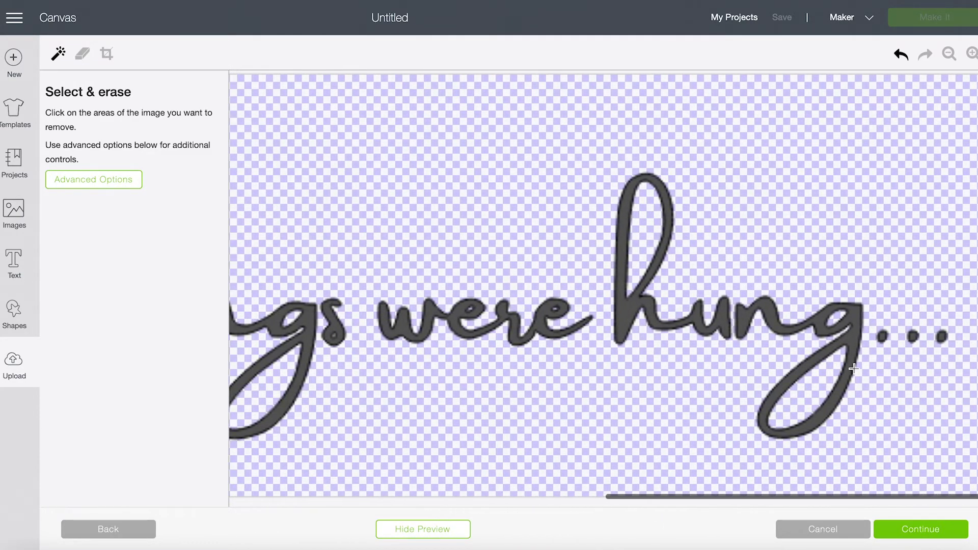
pyautogui.click(446, 531)
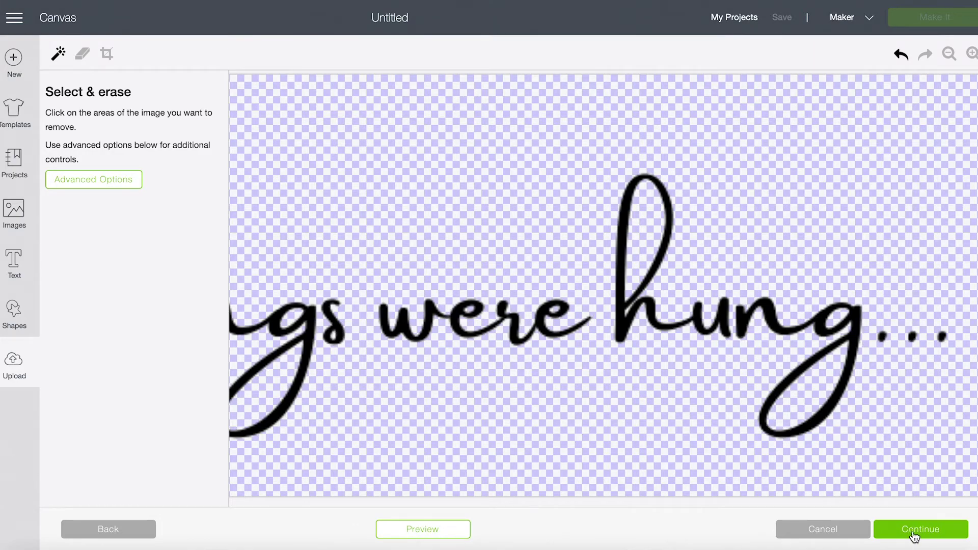
# - Save the cleaned lettering as a Cut image and insert it from the recently uploaded images onto the canvas
pyautogui.click(914, 530)
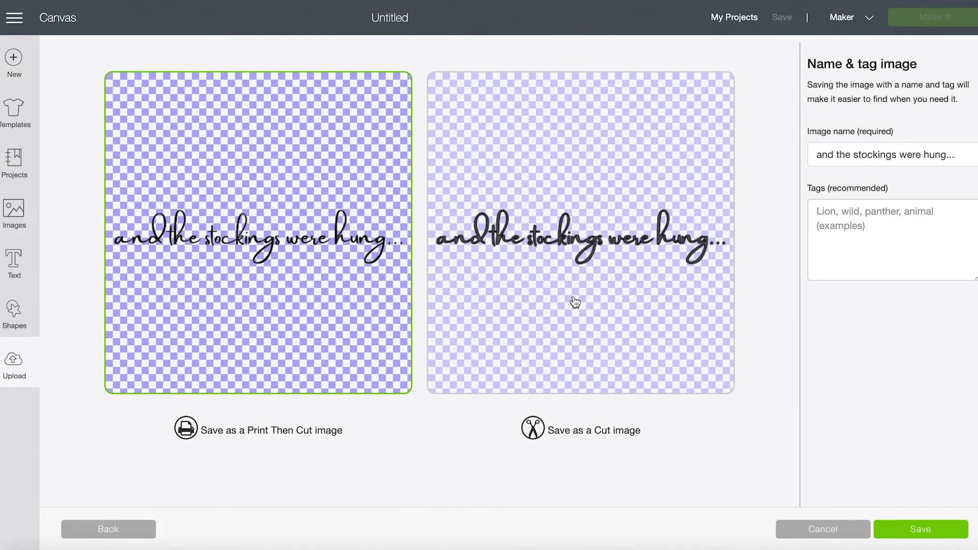
pyautogui.click(520, 301)
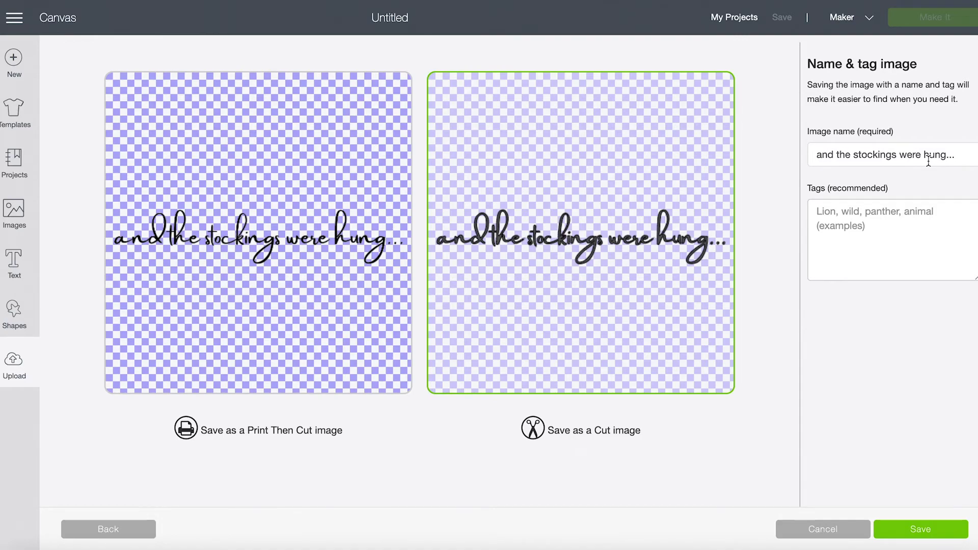
pyautogui.click(905, 527)
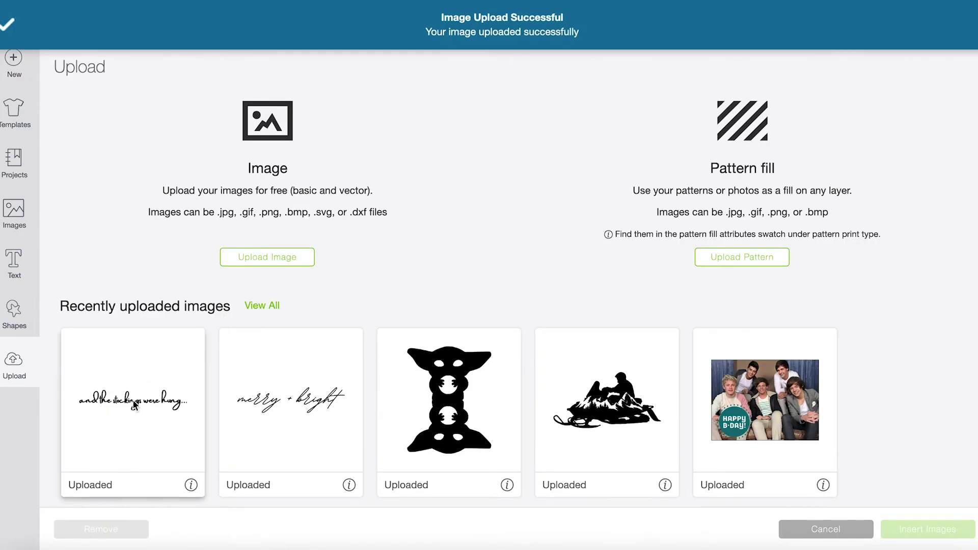
pyautogui.click(135, 404)
pyautogui.click(927, 532)
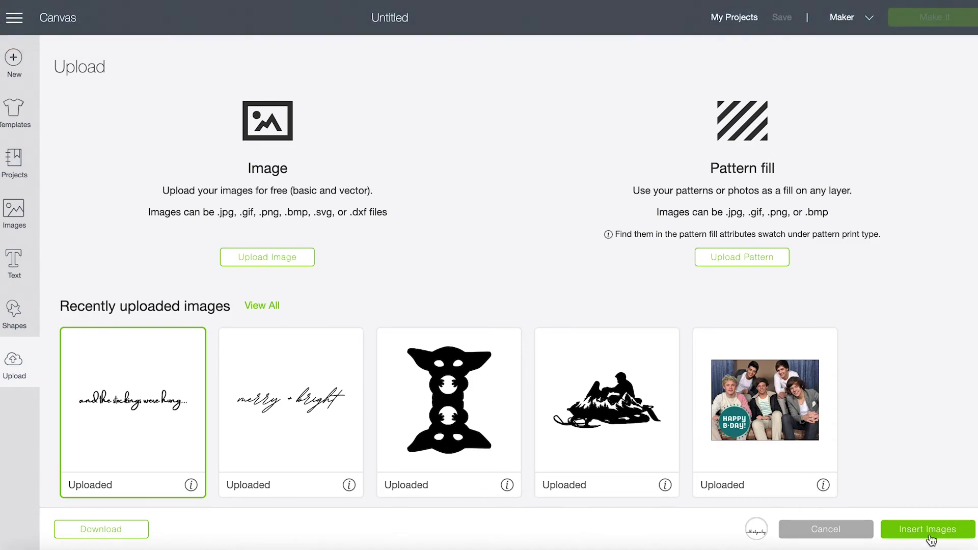